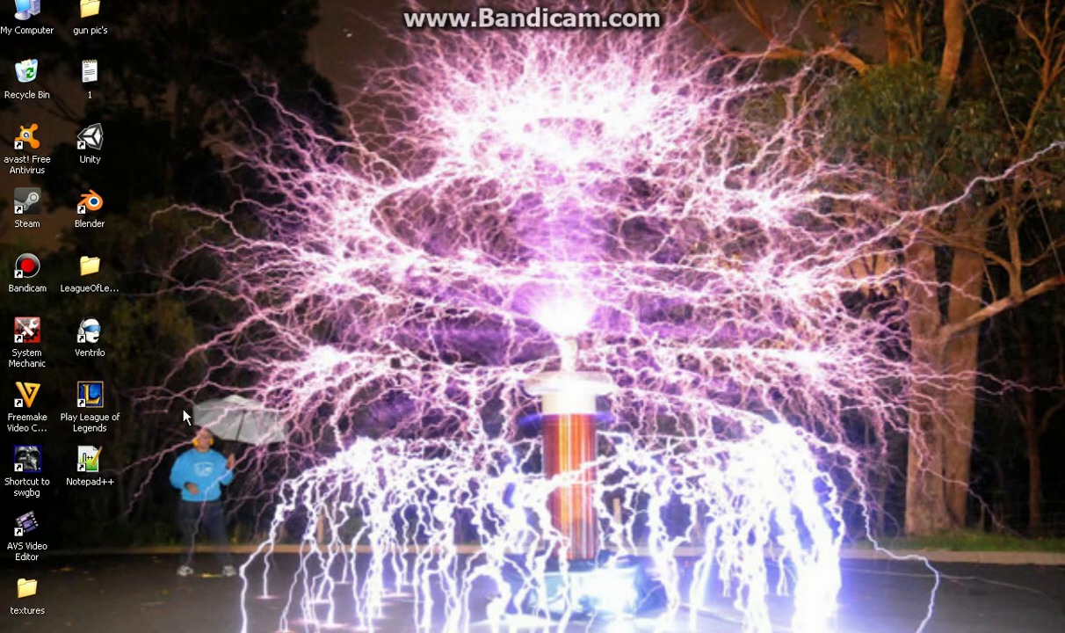
# Start Unity from the desktop and dismiss its welcome window.
pyautogui.doubleClick(94, 138)
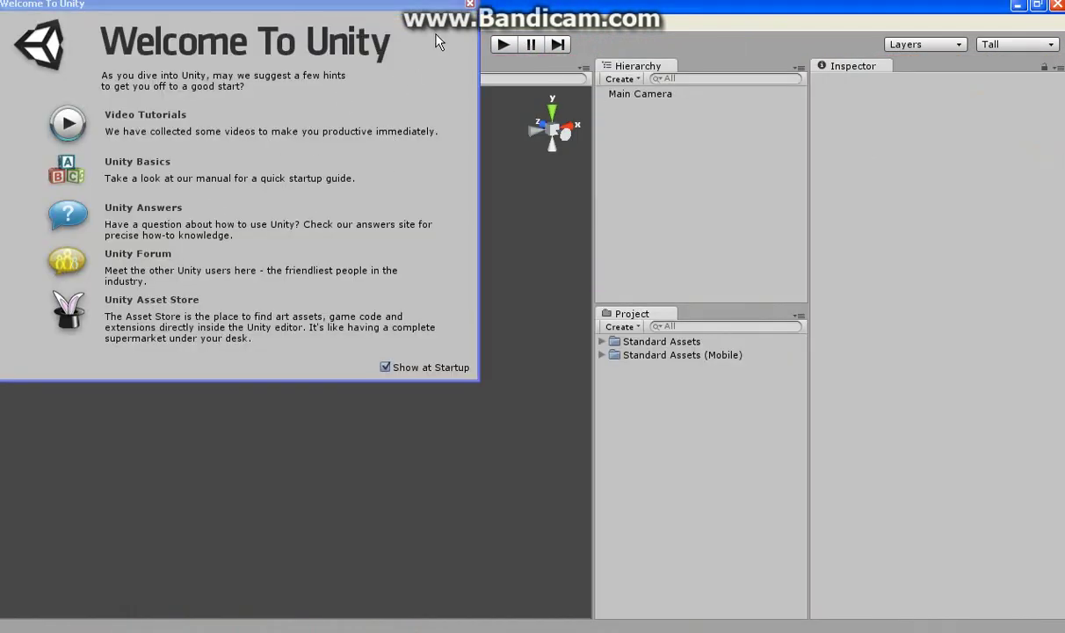
pyautogui.click(469, 6)
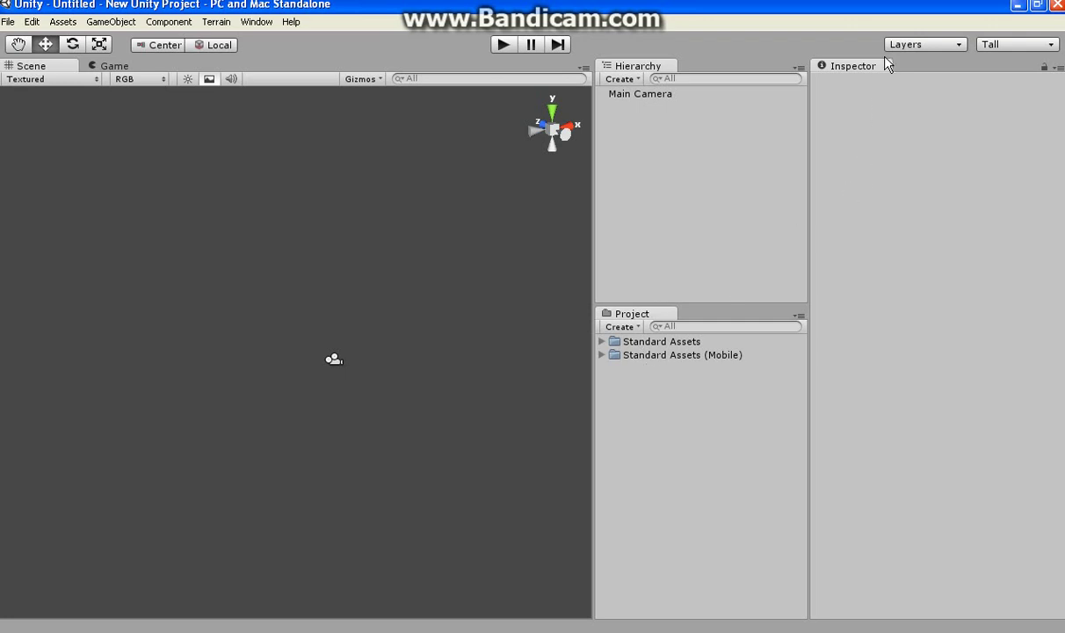
# Create a JavaScript asset in the project with the default name and try to open it in the script editor.
pyautogui.rightClick(682, 393)
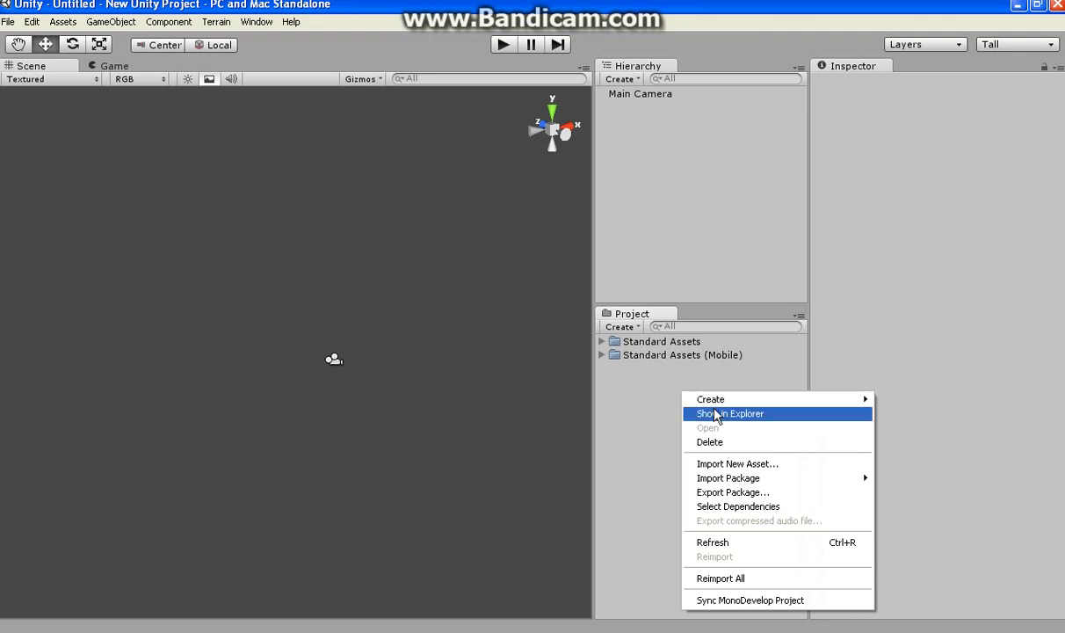
pyautogui.moveTo(713, 399)
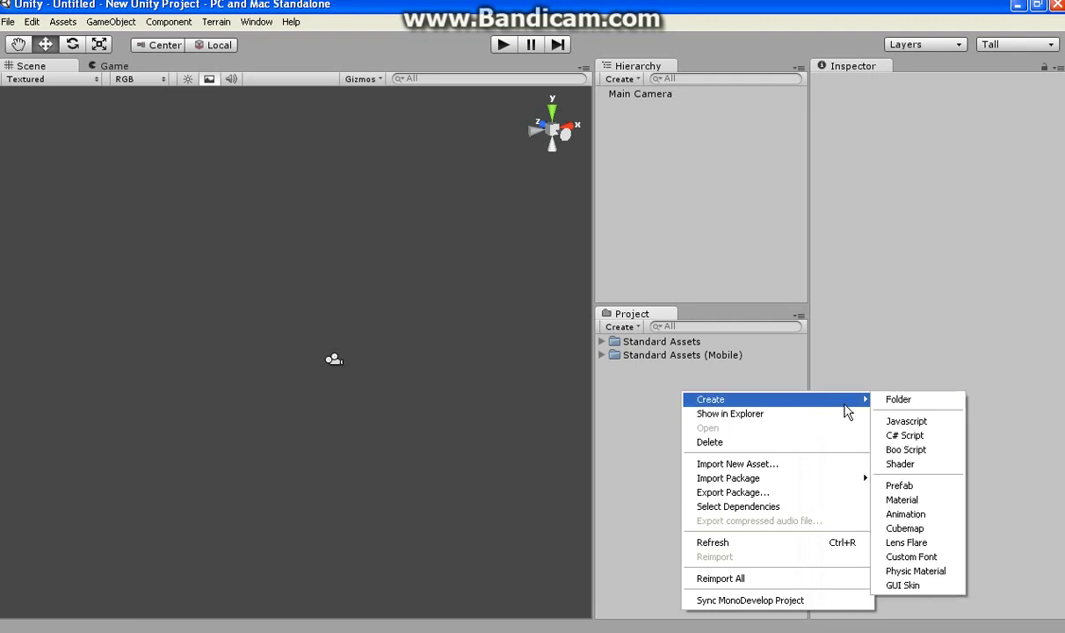
pyautogui.click(906, 423)
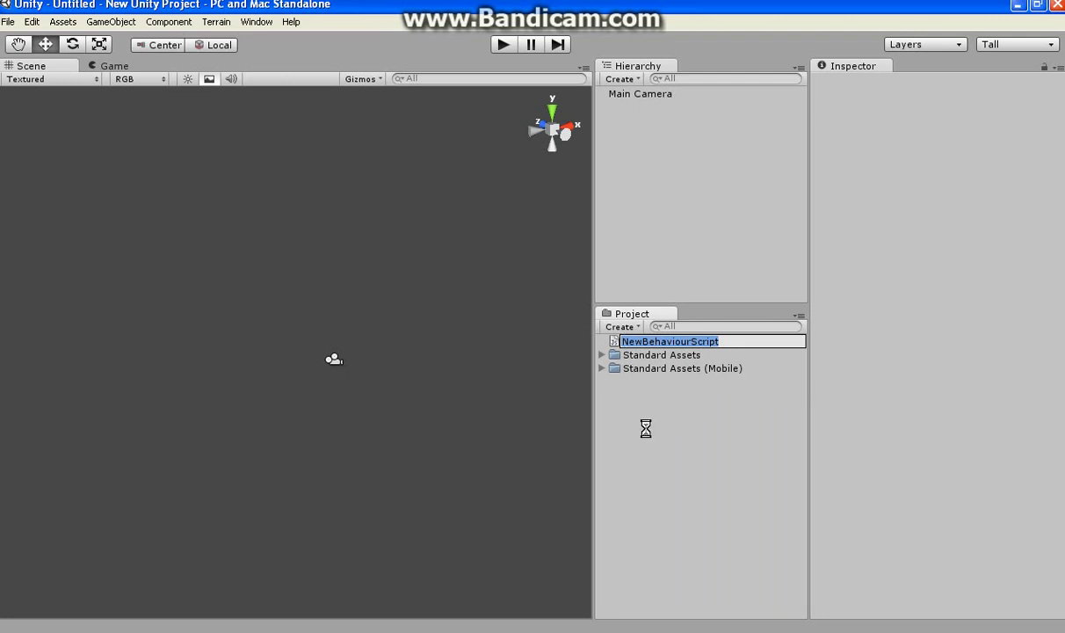
pyautogui.press('Return')
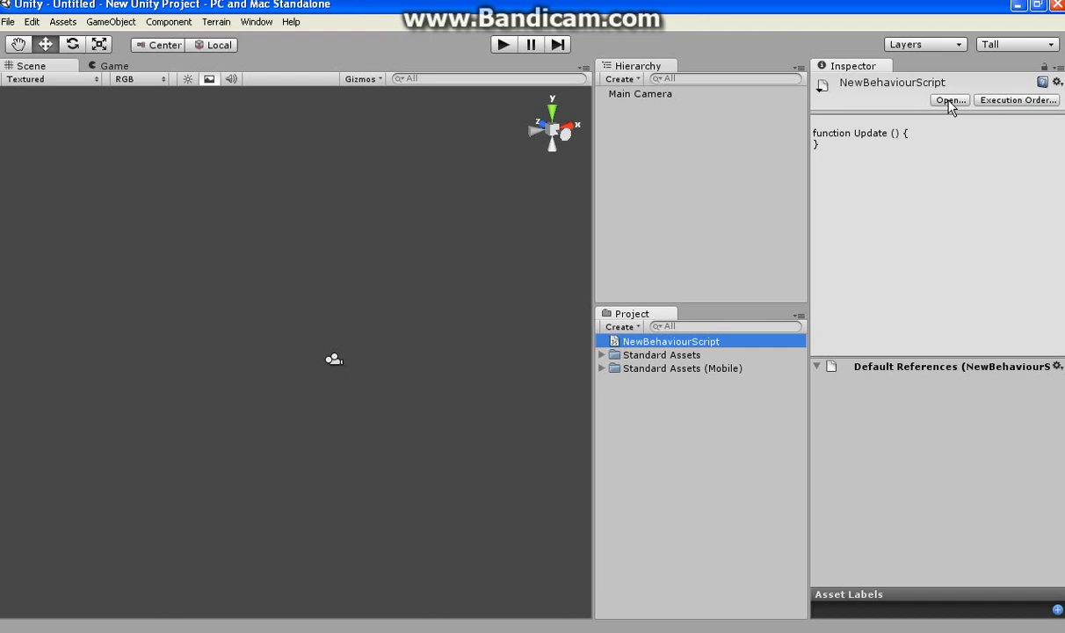
pyautogui.click(949, 102)
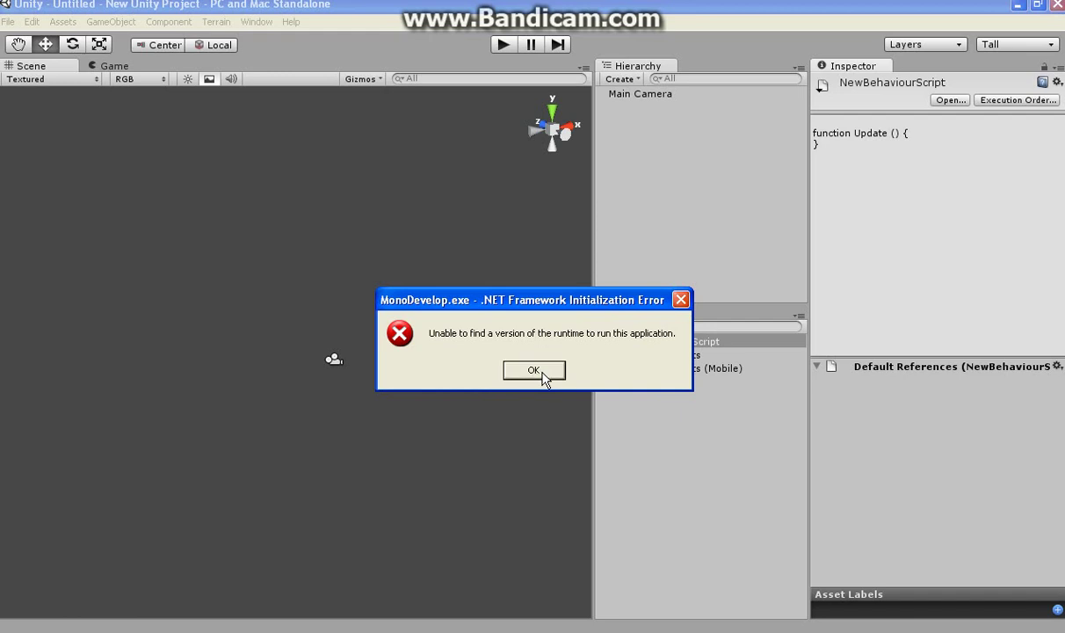
pyautogui.click(542, 373)
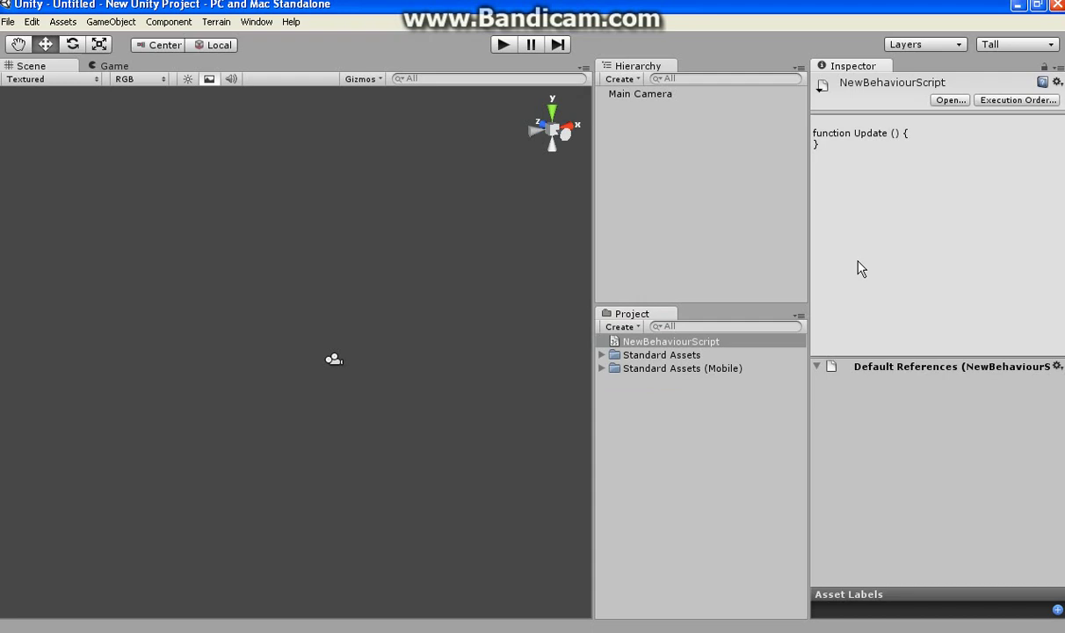
# Delete the NewBehaviourScript asset from the project.
pyautogui.rightClick(669, 342)
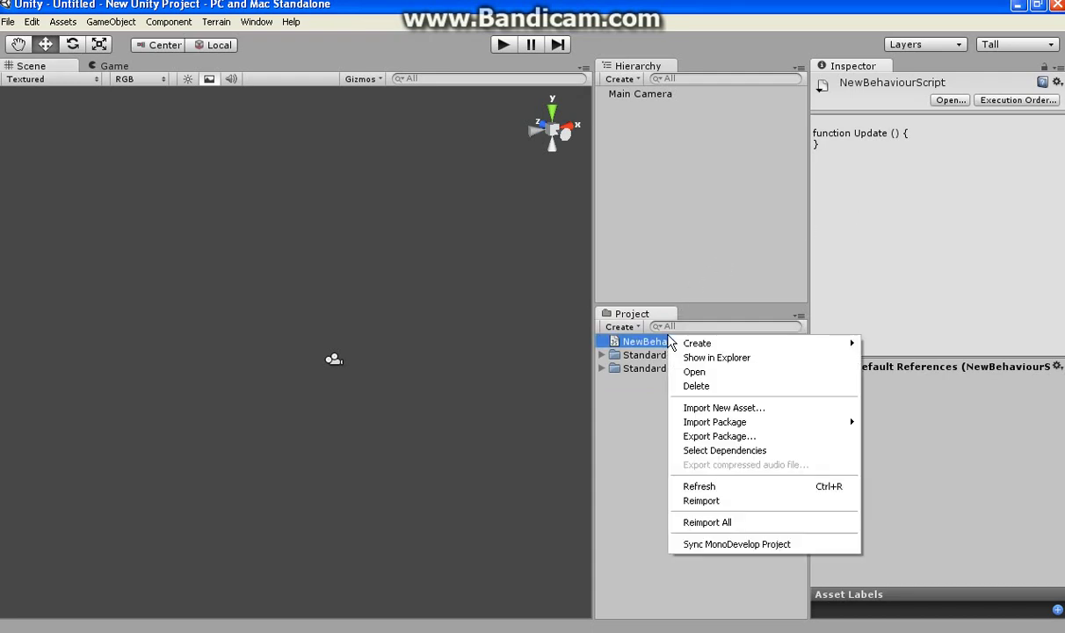
pyautogui.click(696, 386)
pyautogui.click(532, 354)
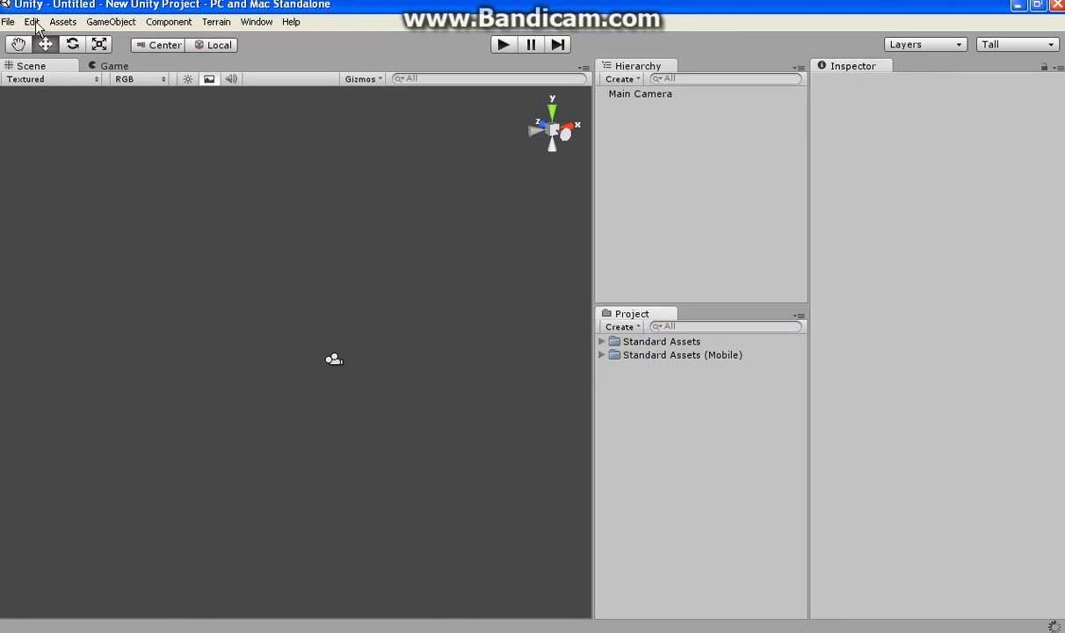
# Open the Unity preferences and choose to browse for an application as the External Script Editor.
pyautogui.click(32, 22)
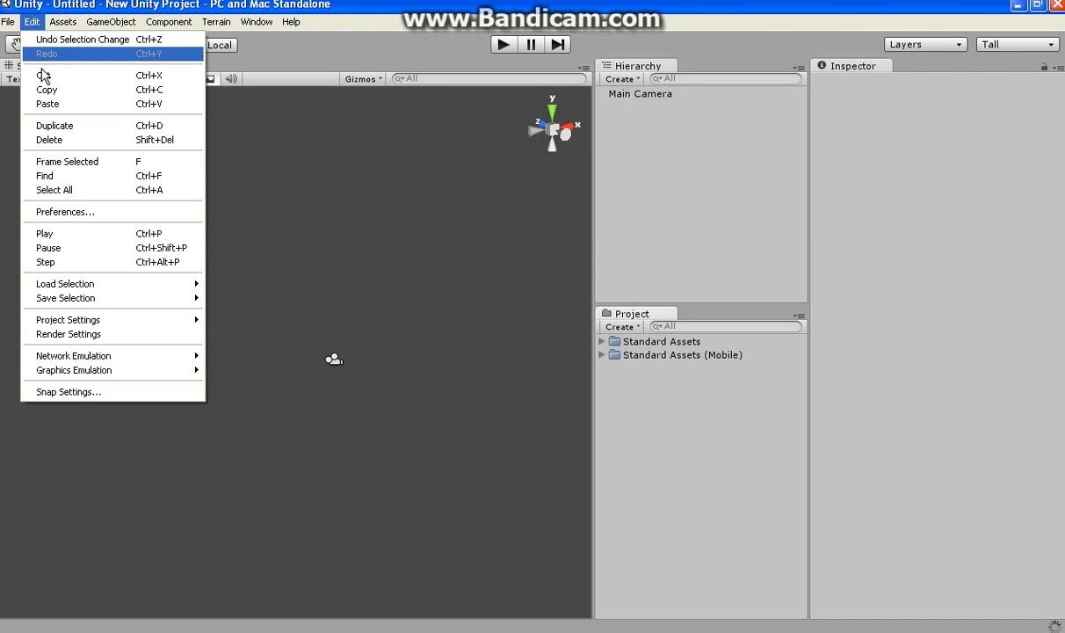
pyautogui.click(86, 215)
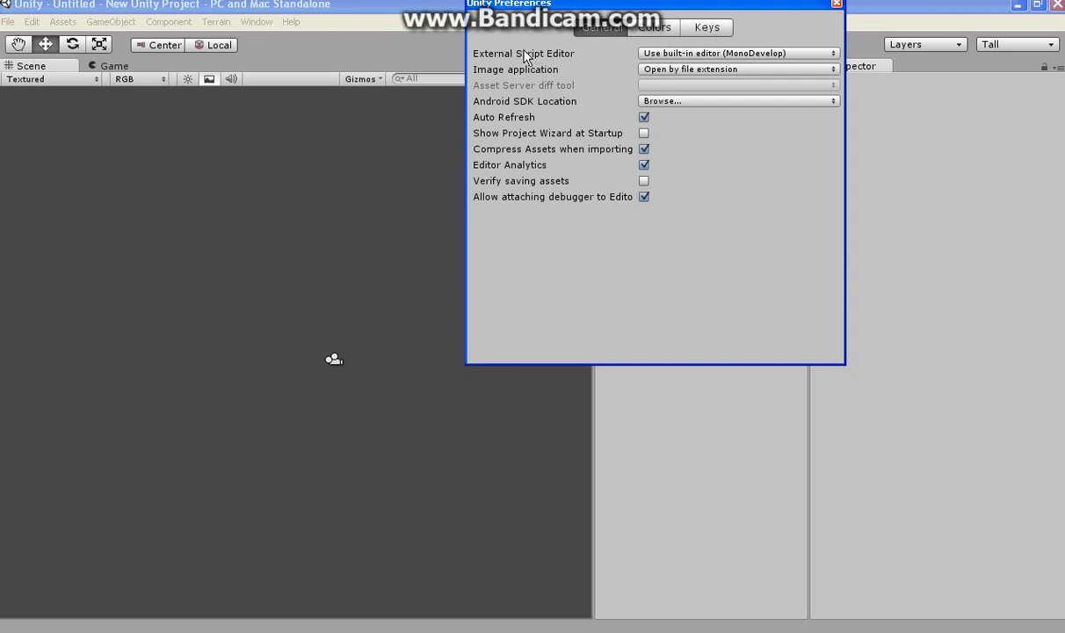
pyautogui.click(714, 54)
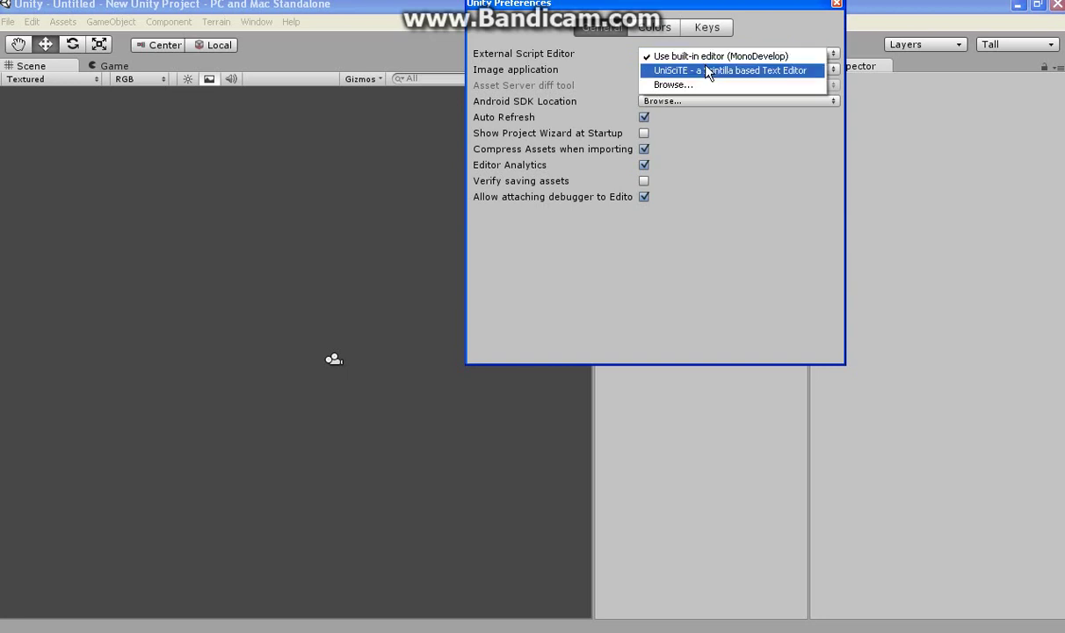
pyautogui.click(697, 86)
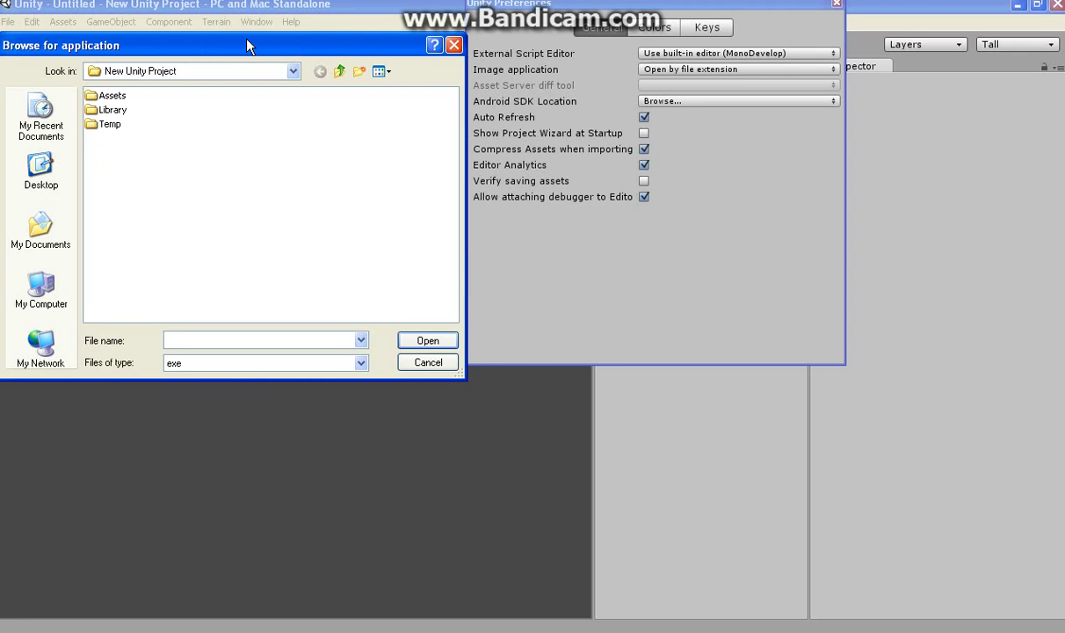
# Go to the Unity folder inside Program Files on Local Disk (C:) in the file browser.
pyautogui.click(291, 74)
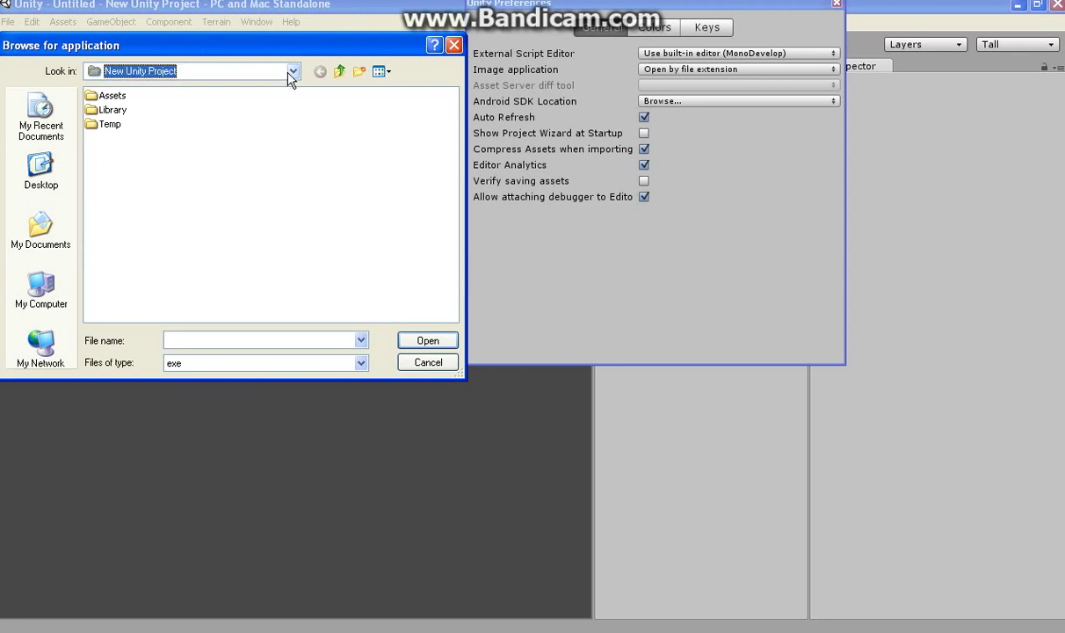
pyautogui.click(291, 74)
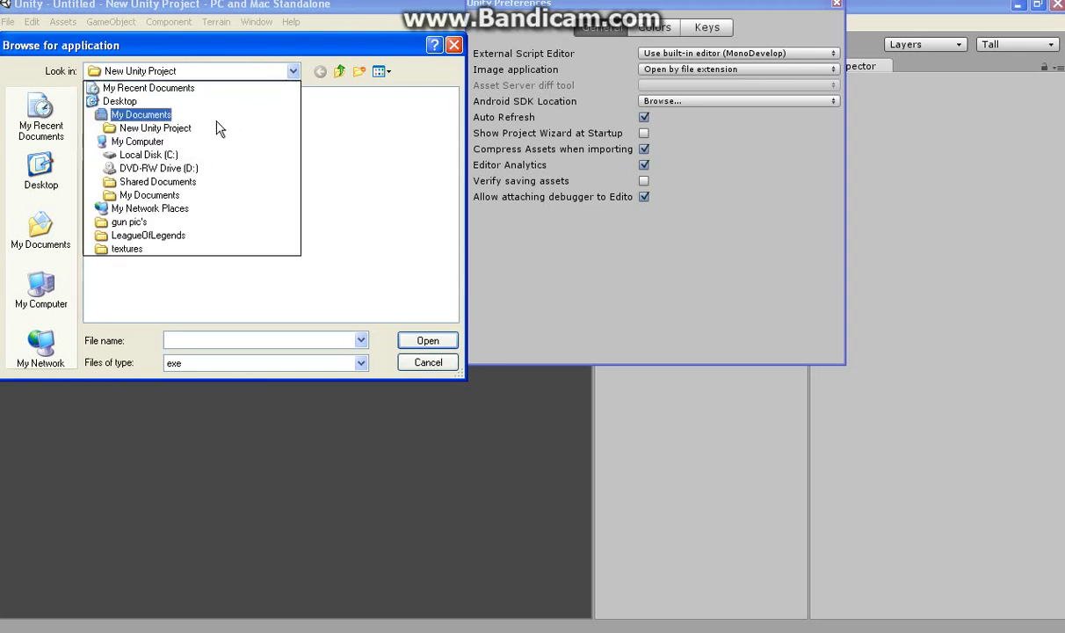
pyautogui.click(138, 141)
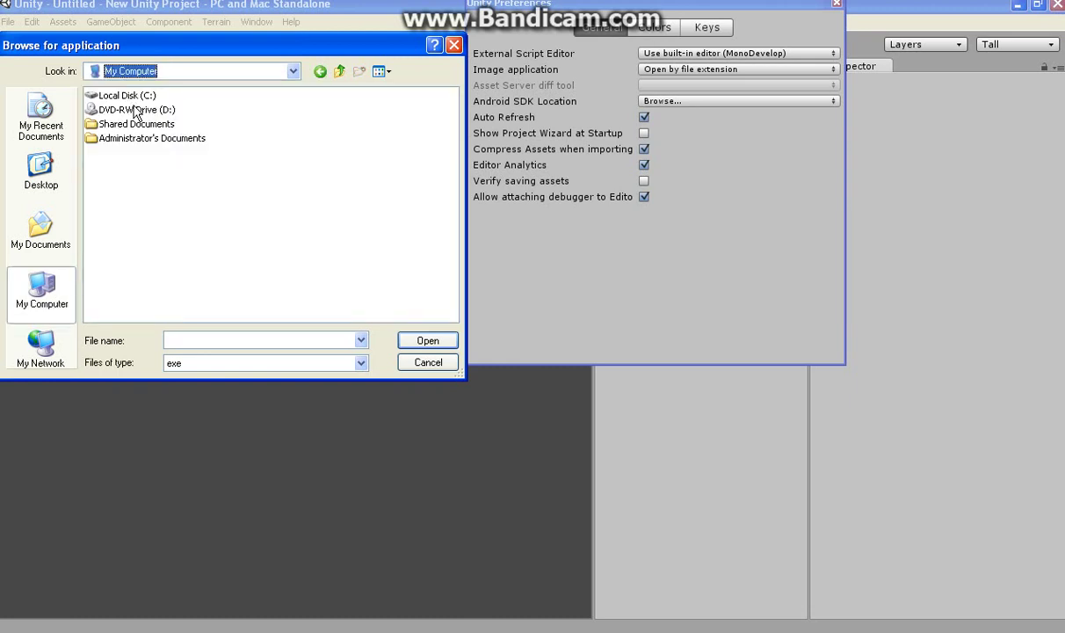
pyautogui.doubleClick(123, 95)
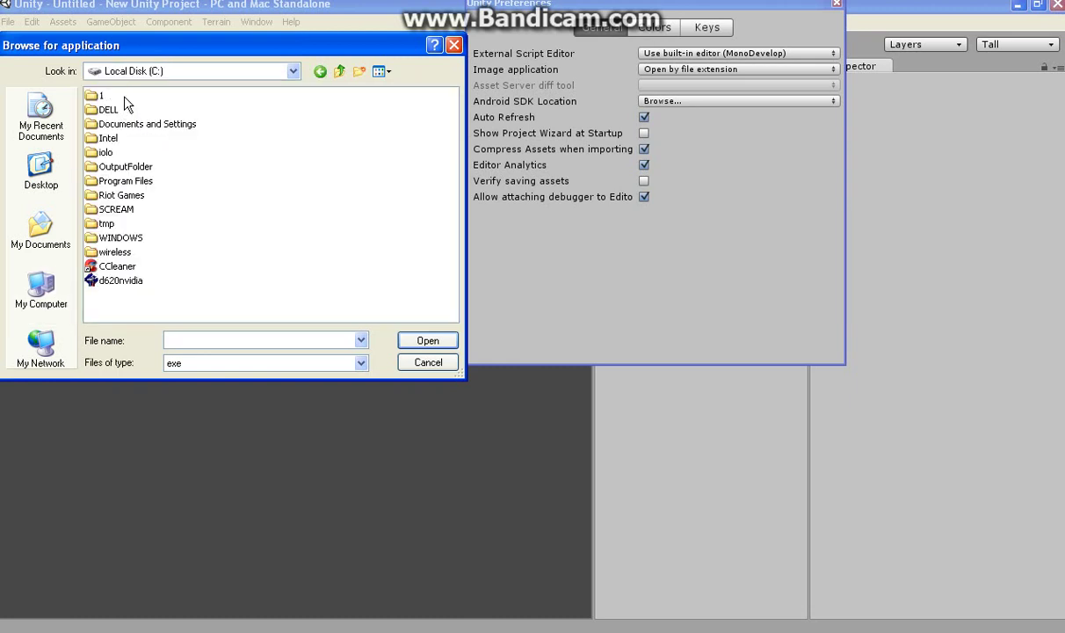
pyautogui.doubleClick(121, 180)
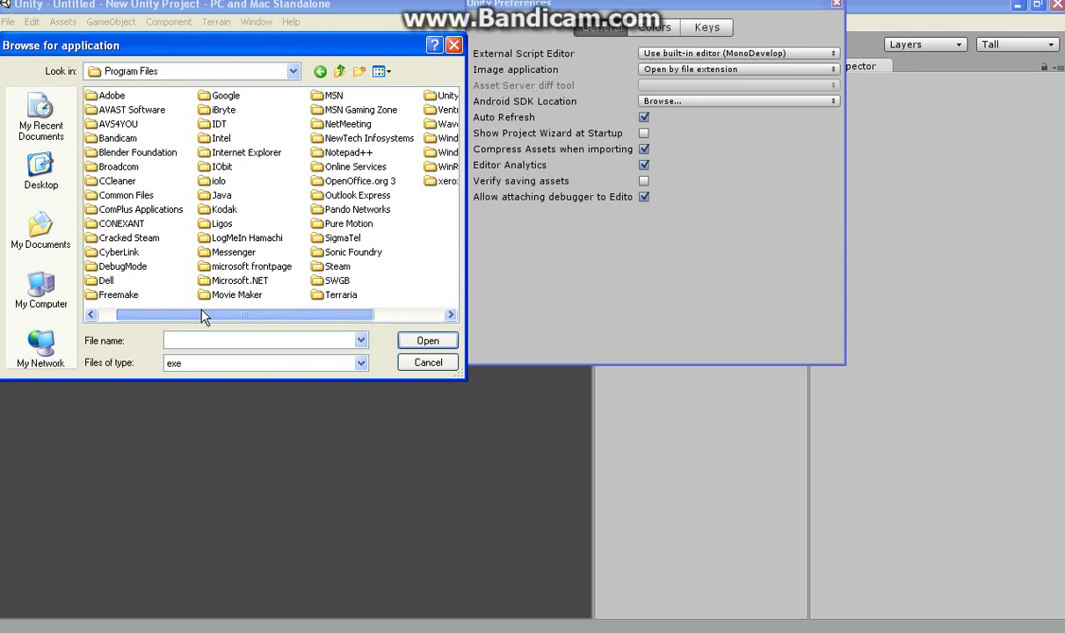
pyautogui.moveTo(203, 316); pyautogui.dragTo(314, 324)
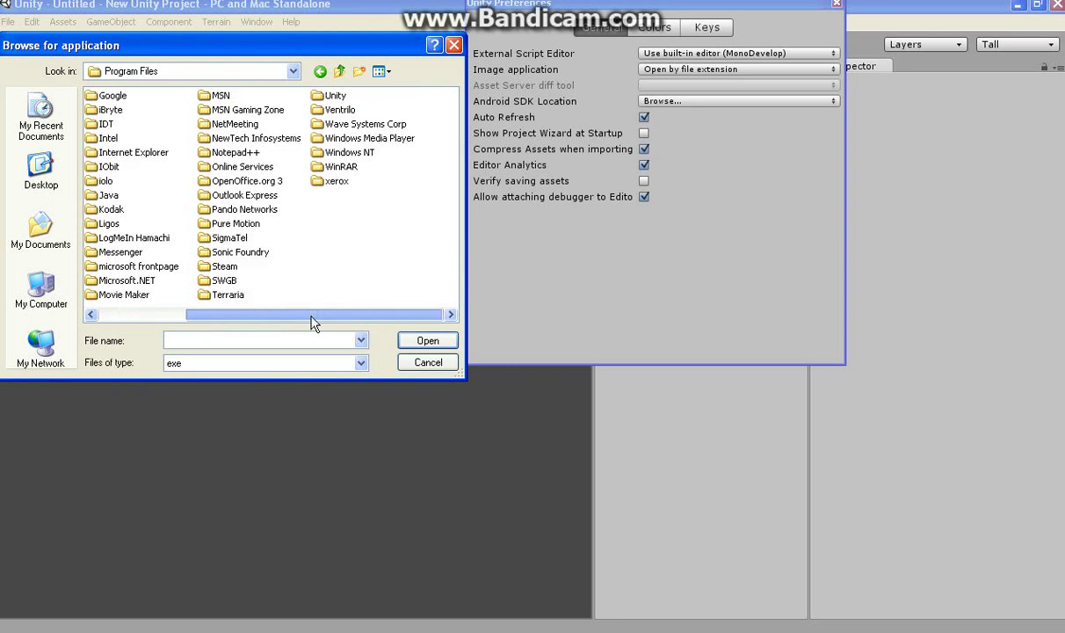
pyautogui.doubleClick(334, 95)
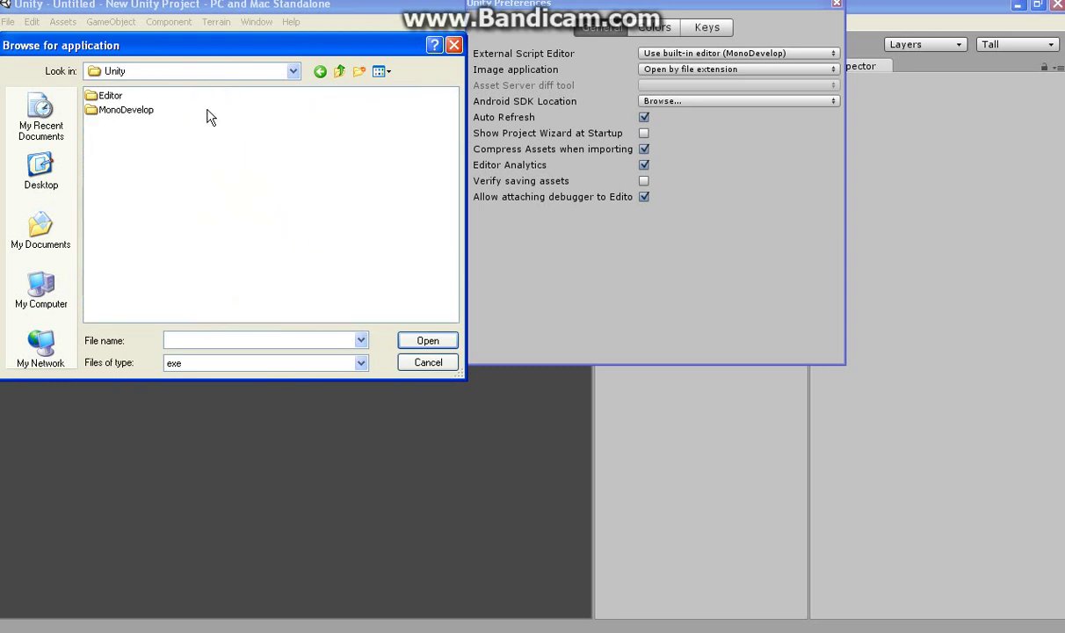
# Choose the UniSciTE application from Editor\Data\Tools\UniSciTE as the External Script Editor.
pyautogui.doubleClick(106, 99)
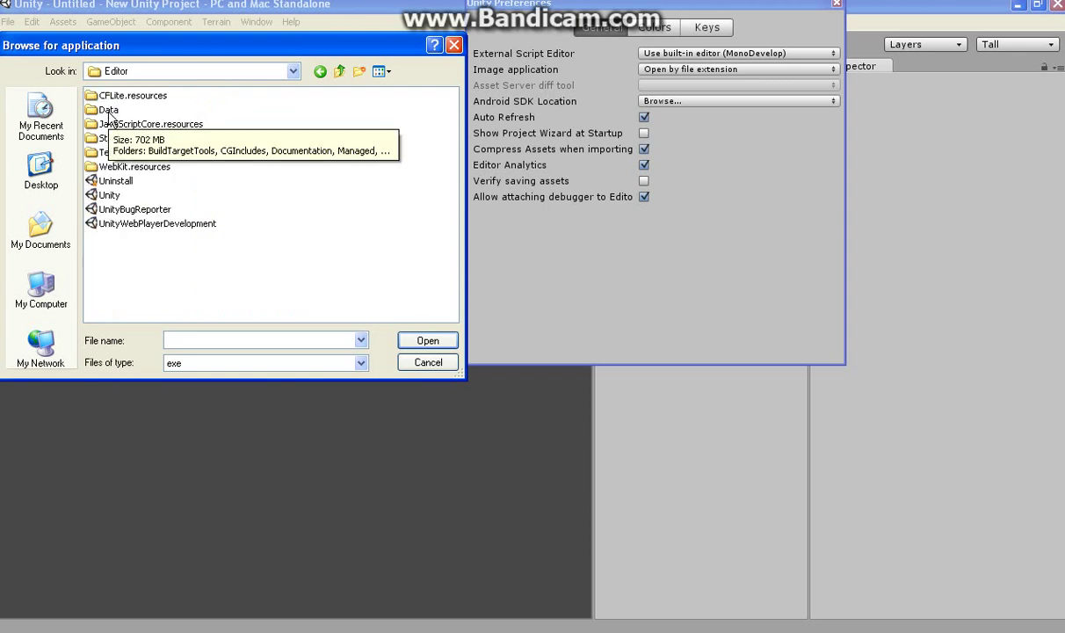
pyautogui.doubleClick(108, 111)
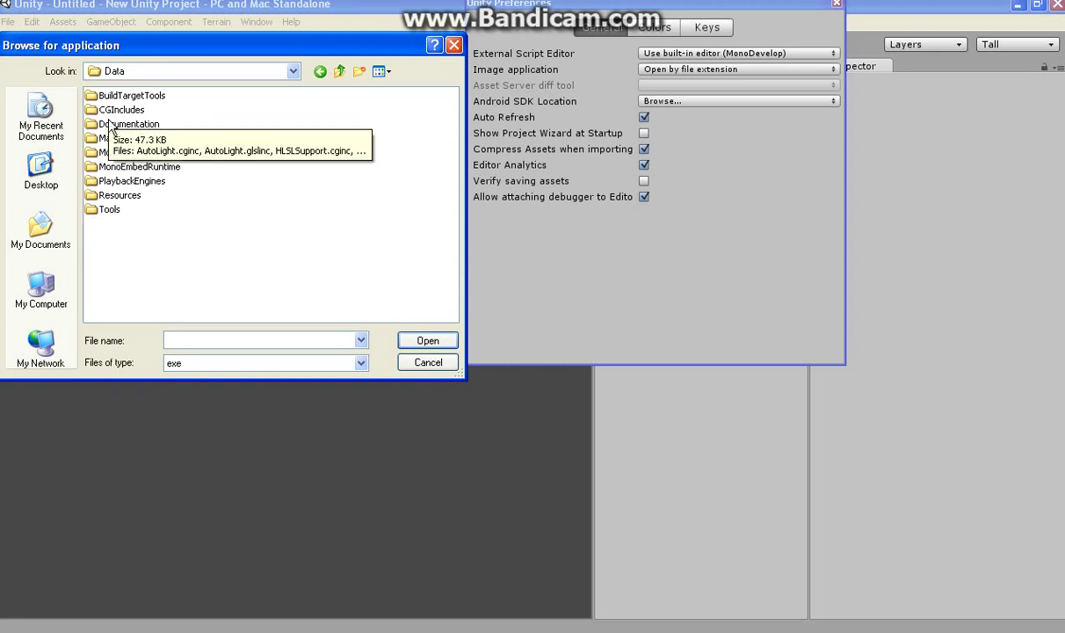
pyautogui.doubleClick(110, 210)
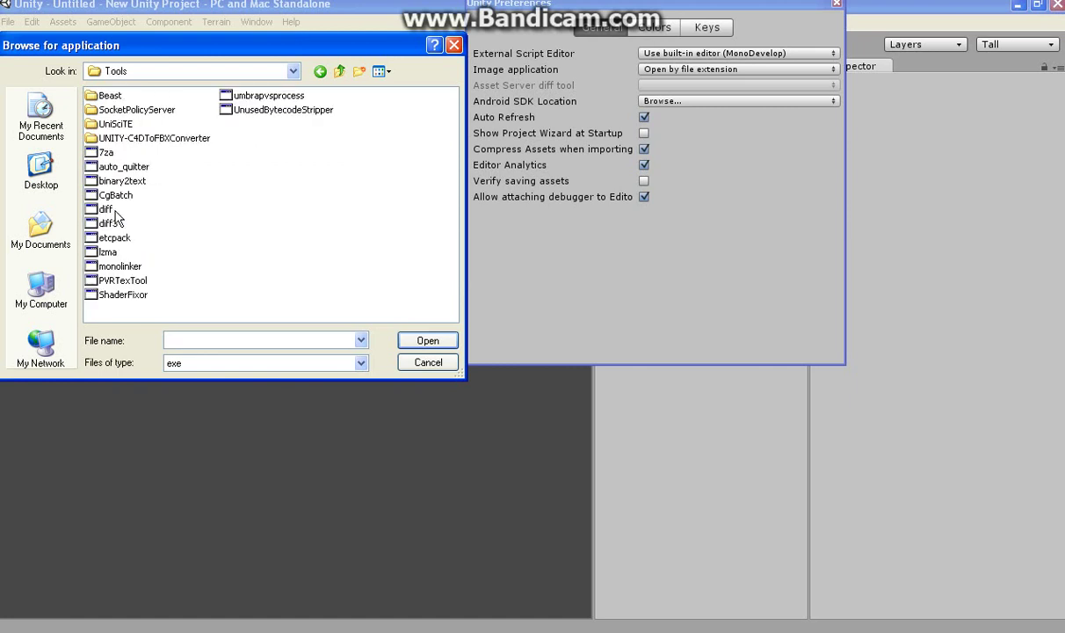
pyautogui.doubleClick(115, 125)
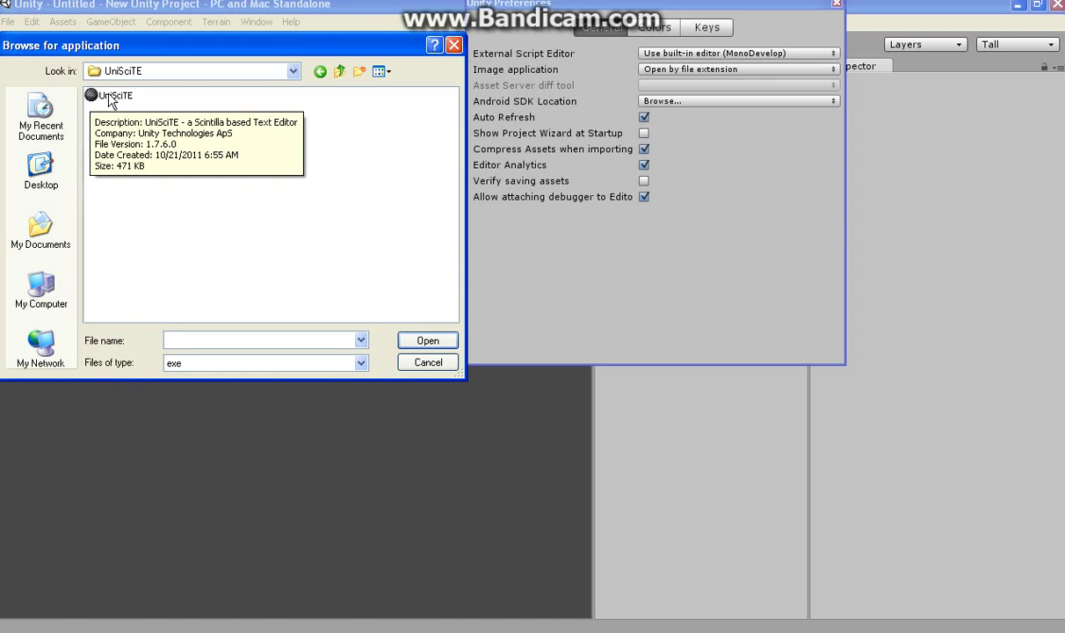
pyautogui.doubleClick(110, 98)
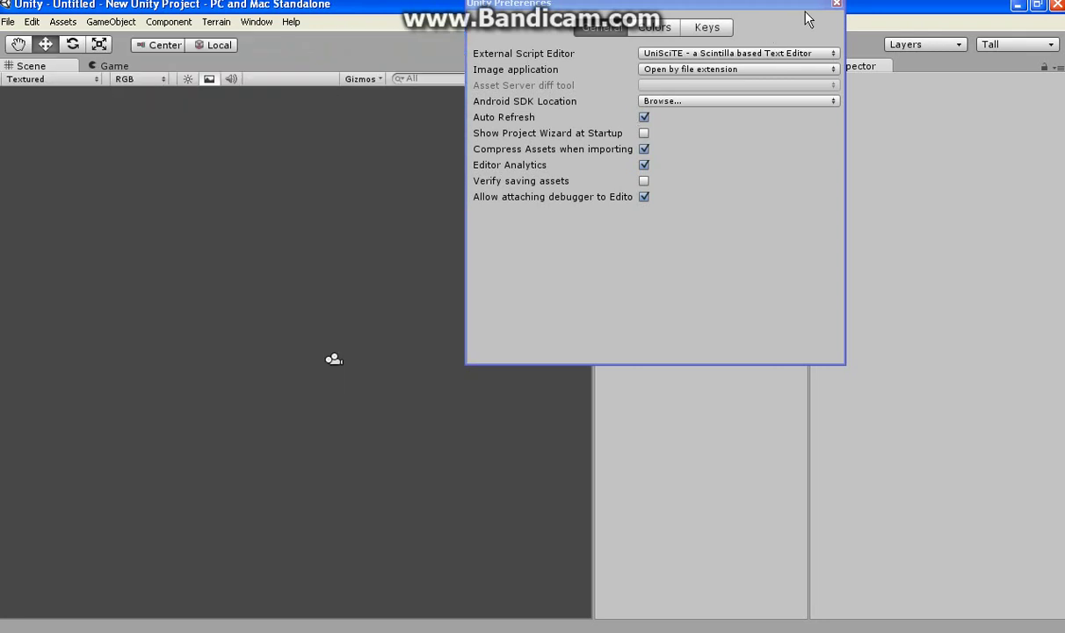
# Keep UniSciTE selected as the External Script Editor and close the preferences.
pyautogui.click(810, 56)
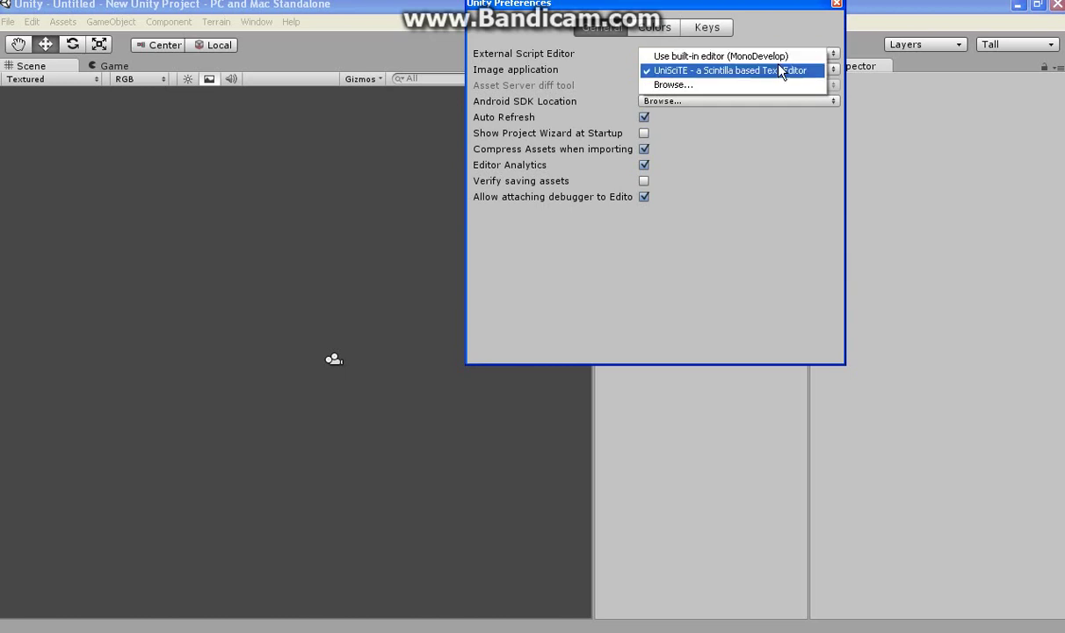
pyautogui.click(781, 73)
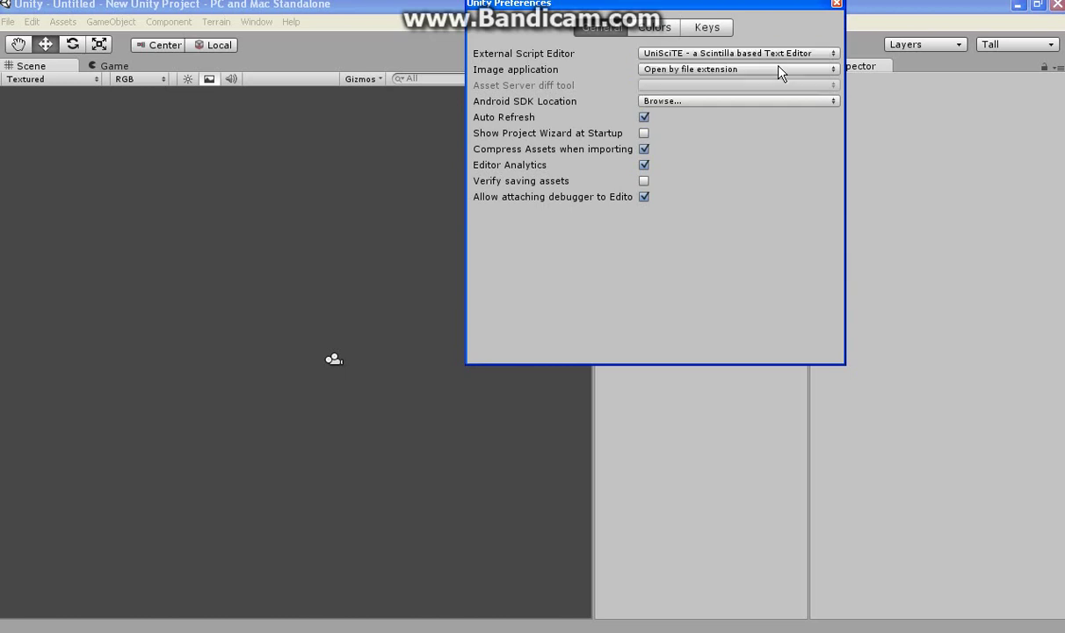
pyautogui.click(837, 6)
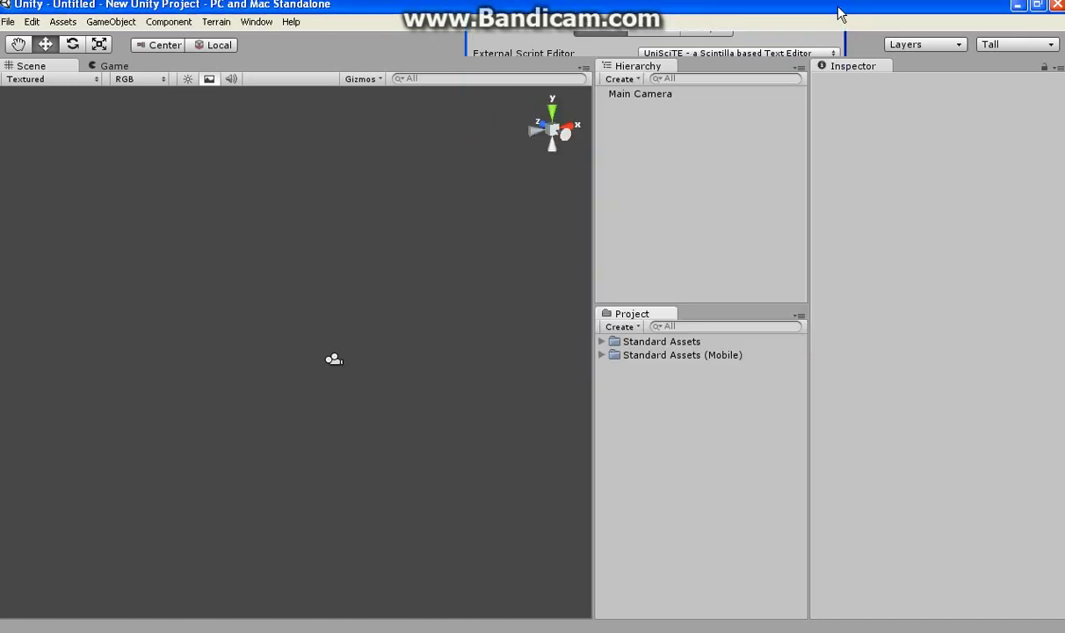
# Create a JavaScript asset in the project with the default name and open it in UniSciTE.
pyautogui.rightClick(657, 385)
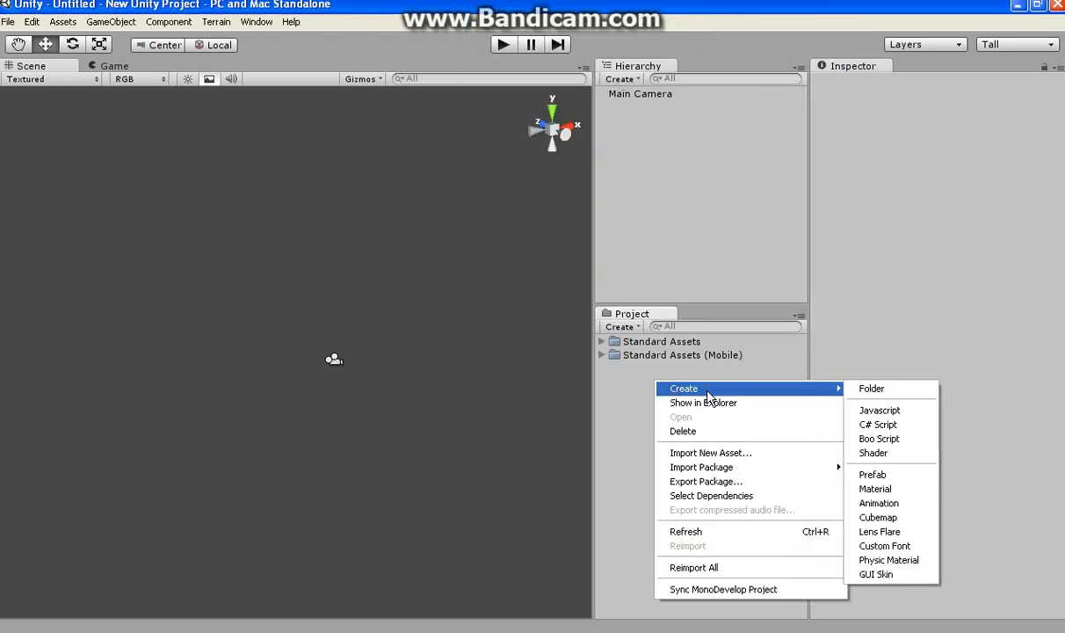
pyautogui.click(879, 410)
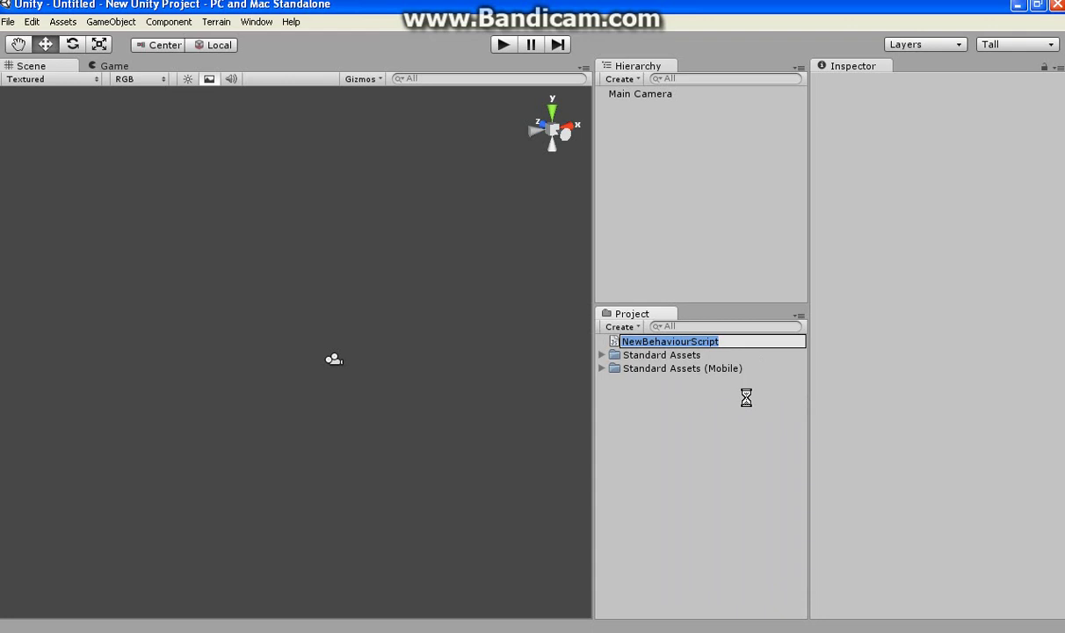
pyautogui.press('Return')
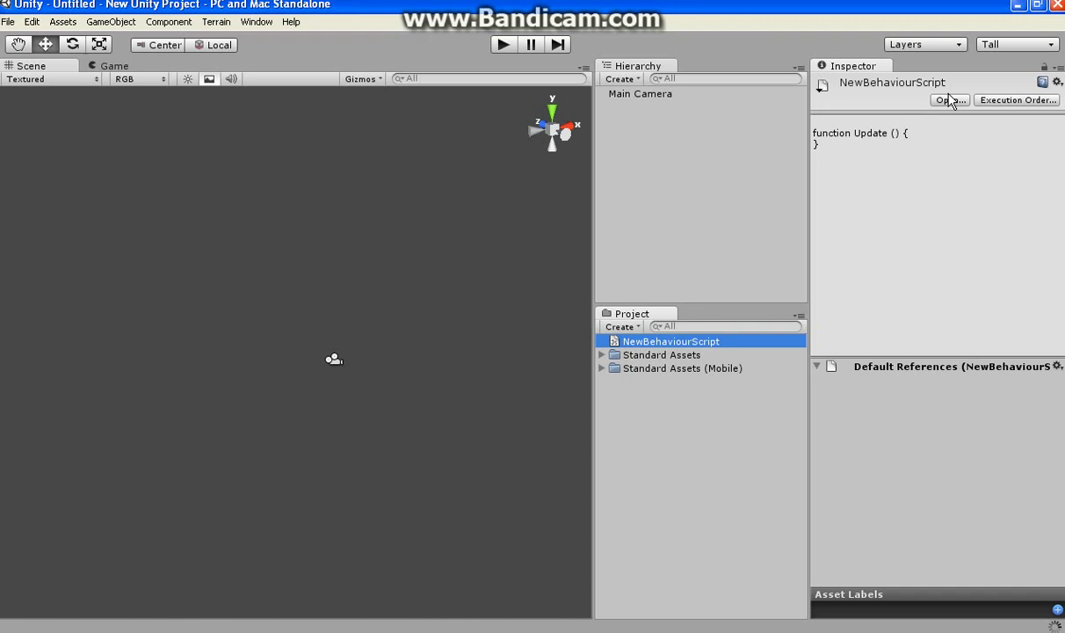
pyautogui.click(950, 102)
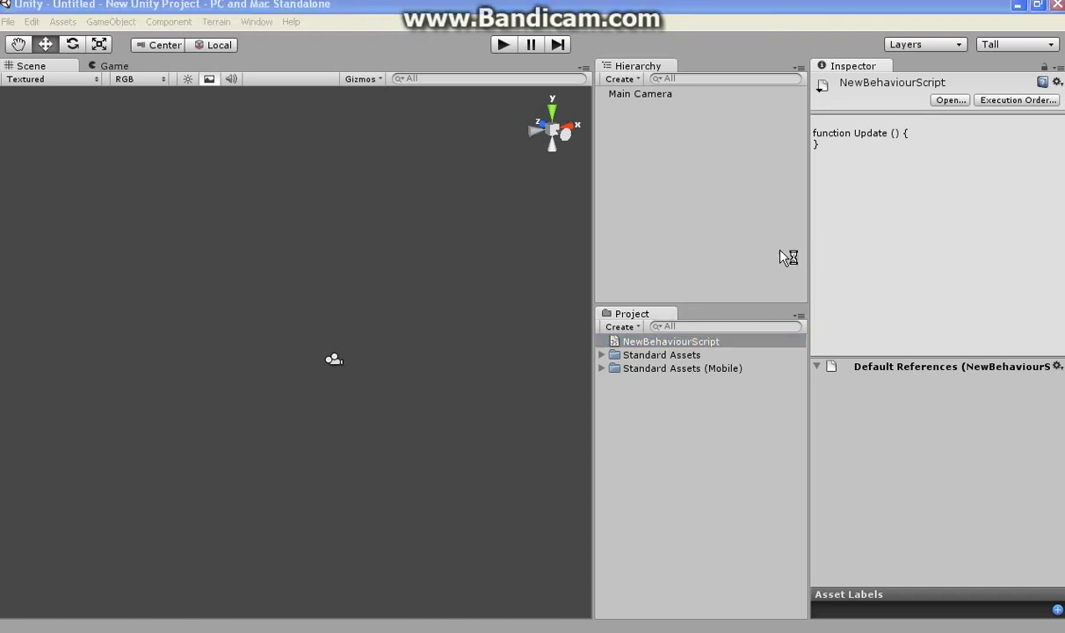
# Enter the test text "asdasdasdasdasdasd" after the closing brace of the Update function and erase it.
pyautogui.click(51, 121)
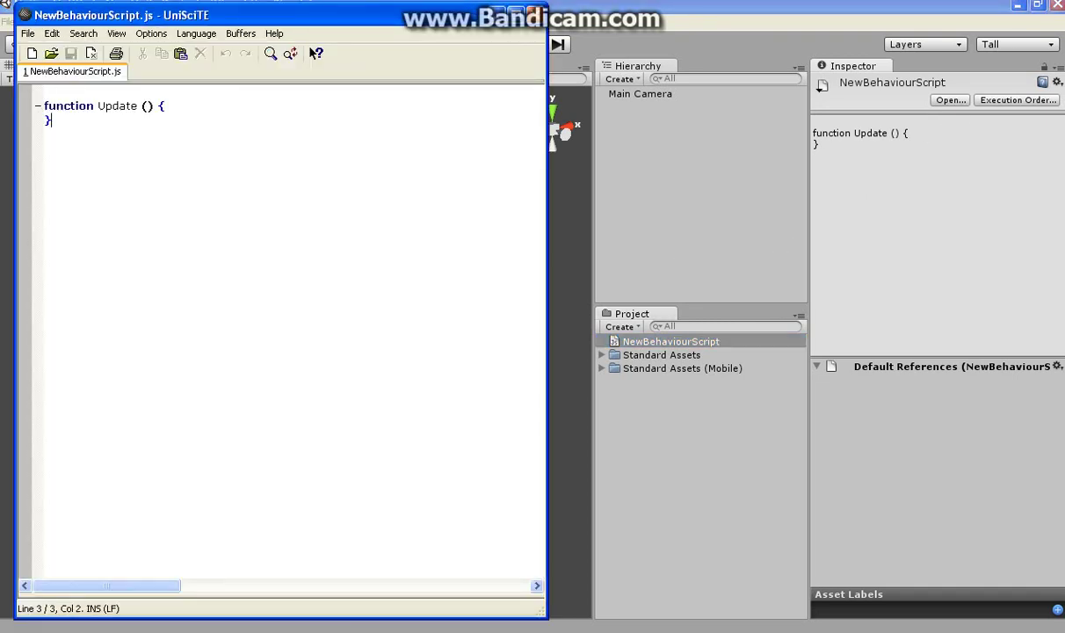
pyautogui.write('asdasdasdasd')
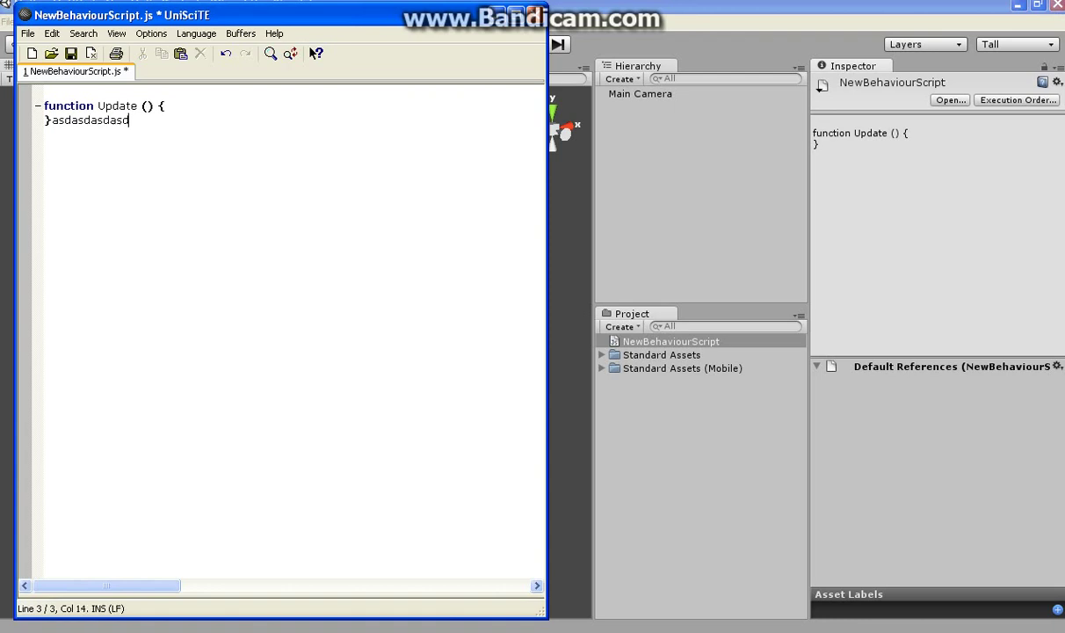
pyautogui.write('asdasd')
pyautogui.press('BackSpace')
pyautogui.press('BackSpace')
pyautogui.press('BackSpace')
pyautogui.press('BackSpace')
pyautogui.press('BackSpace')
pyautogui.press('BackSpace')
pyautogui.press('BackSpace')
pyautogui.press('BackSpace')
pyautogui.press('BackSpace')
pyautogui.press('BackSpace')
pyautogui.press('BackSpace')
pyautogui.press('BackSpace')
pyautogui.press('BackSpace')
pyautogui.press('BackSpace')
pyautogui.press('BackSpace')
pyautogui.press('BackSpace')
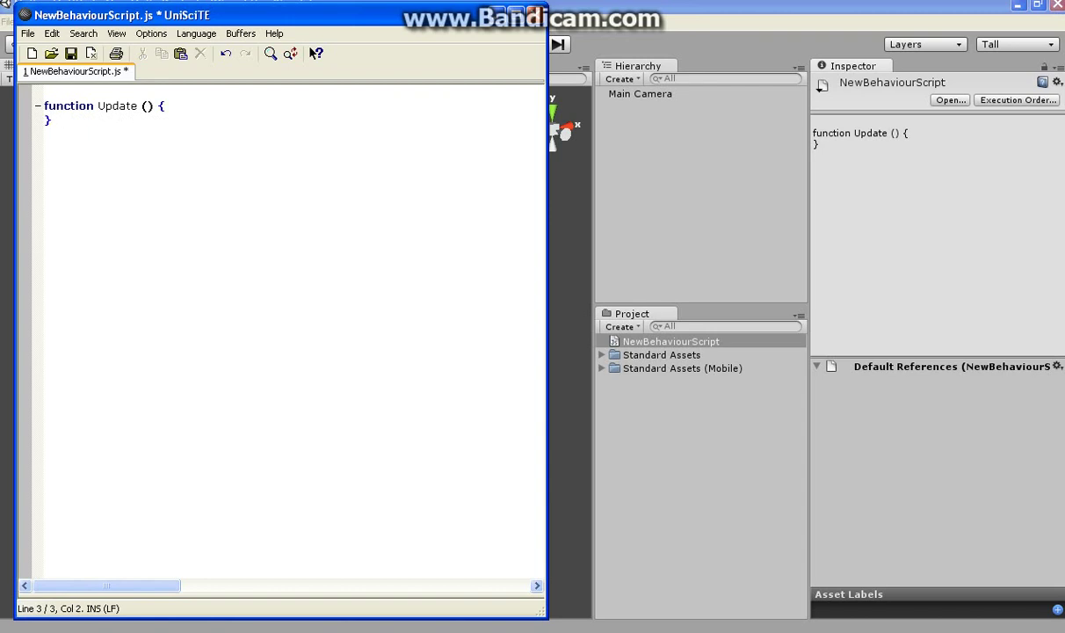
# Reposition the UniSciTE window over the scene view and start closing it.
pyautogui.moveTo(413, 21); pyautogui.dragTo(475, 102)
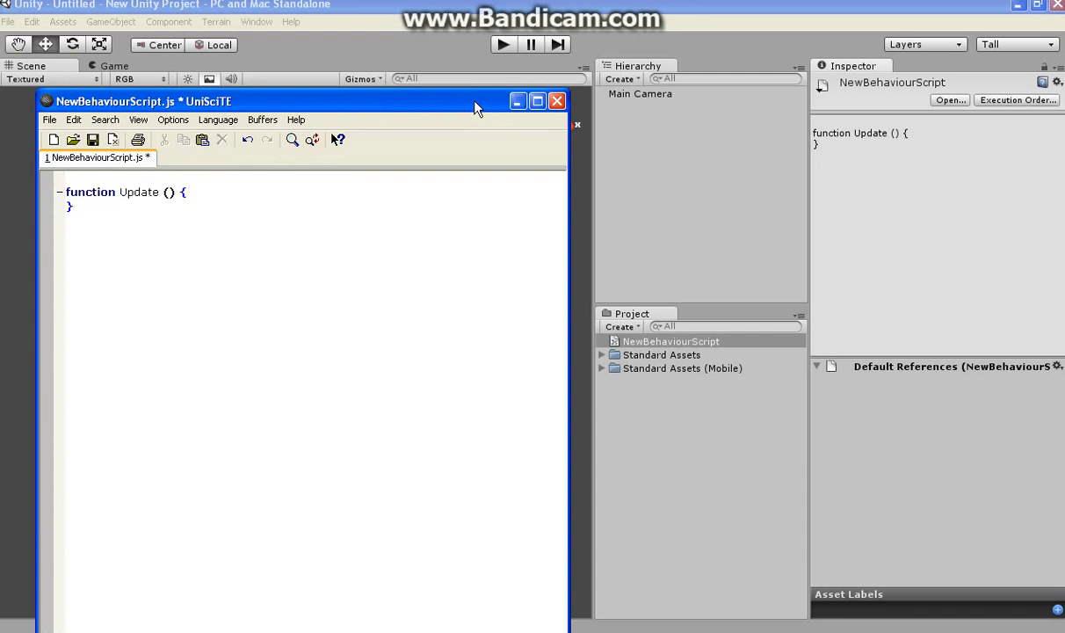
pyautogui.moveTo(474, 102); pyautogui.dragTo(499, 100)
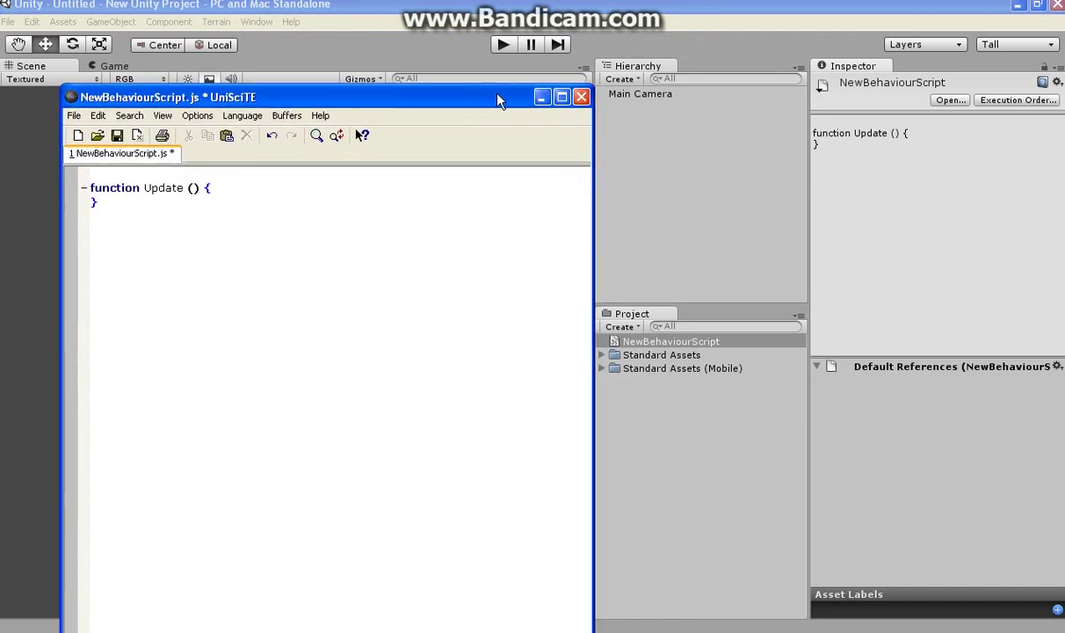
pyautogui.click(582, 98)
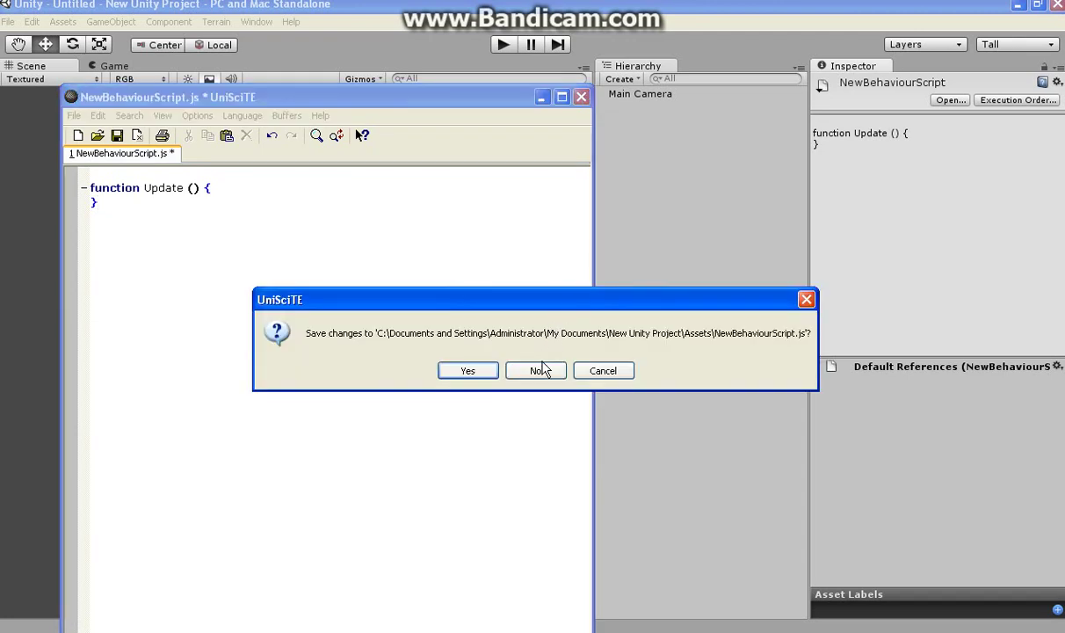